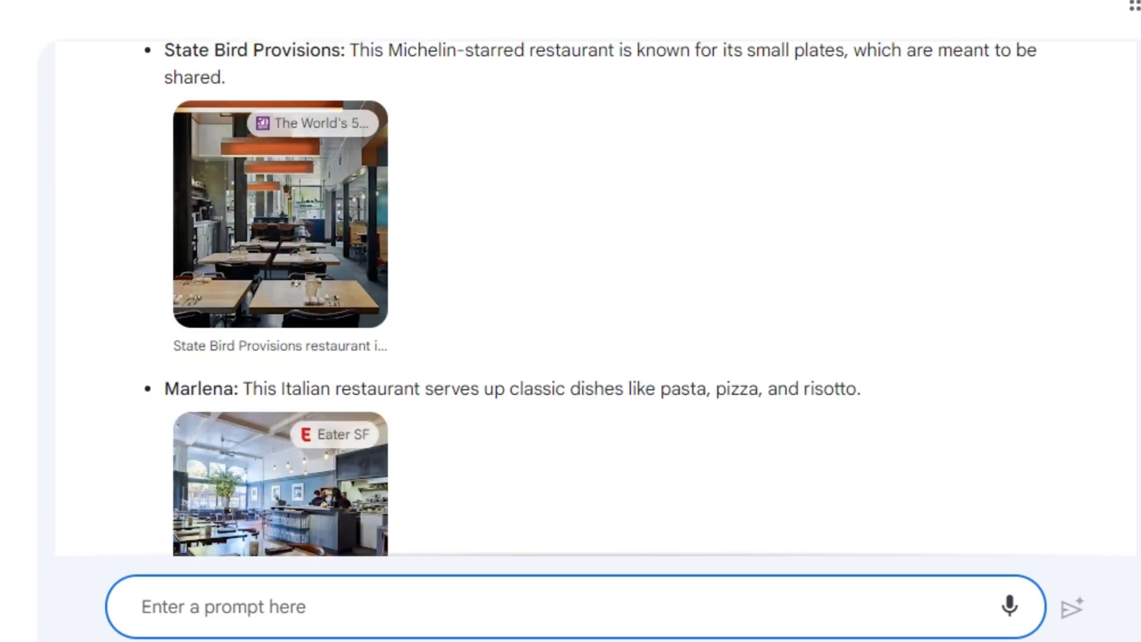
pyautogui.scroll(-16, 571, 297)
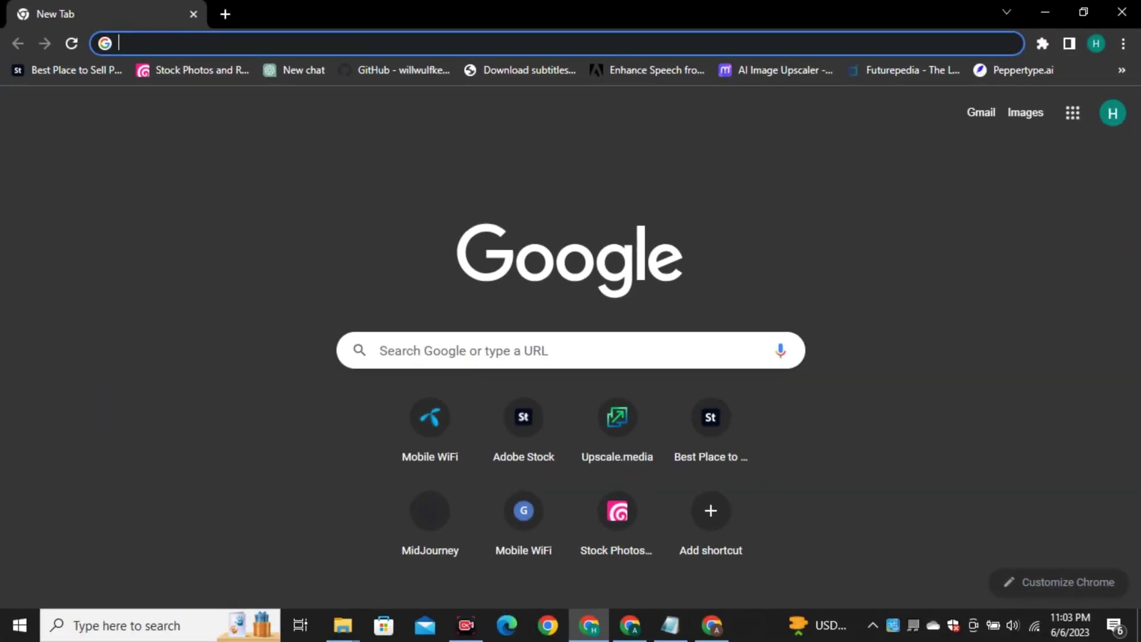
# Step: Open the Bard website at bard.google.com
pyautogui.write('bar')
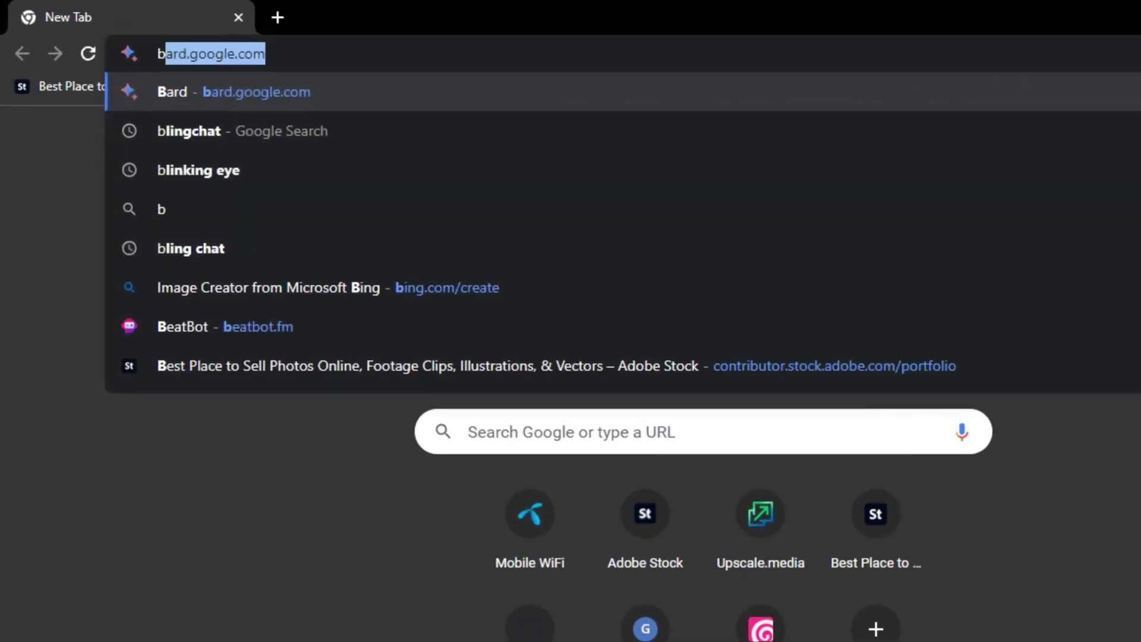
pyautogui.write('d')
pyautogui.press('Return')
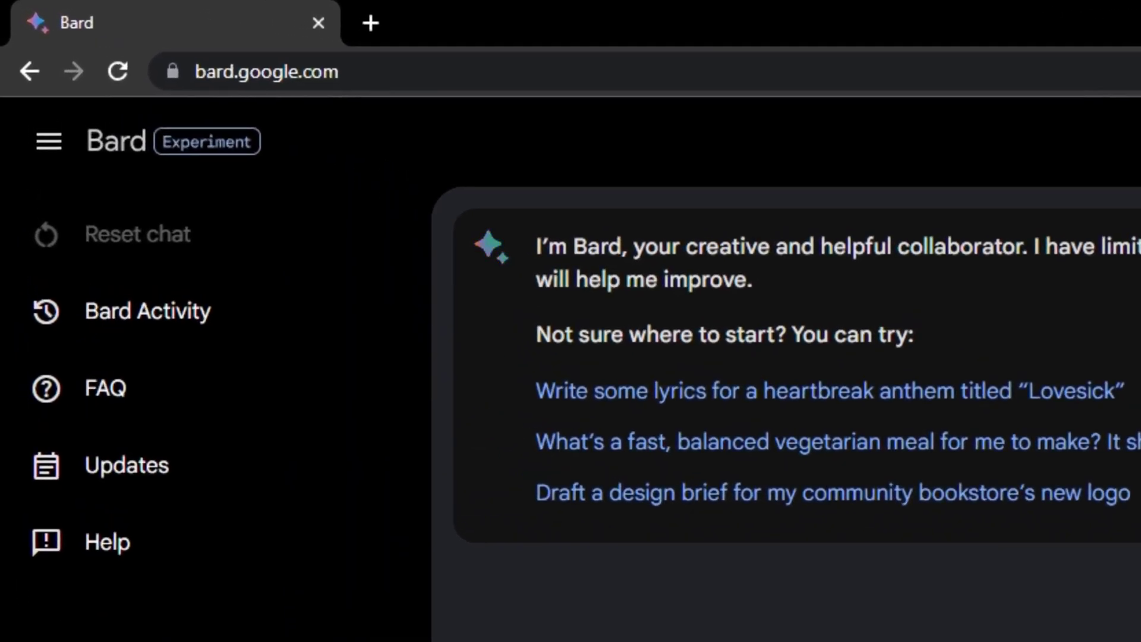
# Step: Open the Bard Activity setting and review its on/off switch and the explanation of how Google stores the activity
pyautogui.click(147, 312)
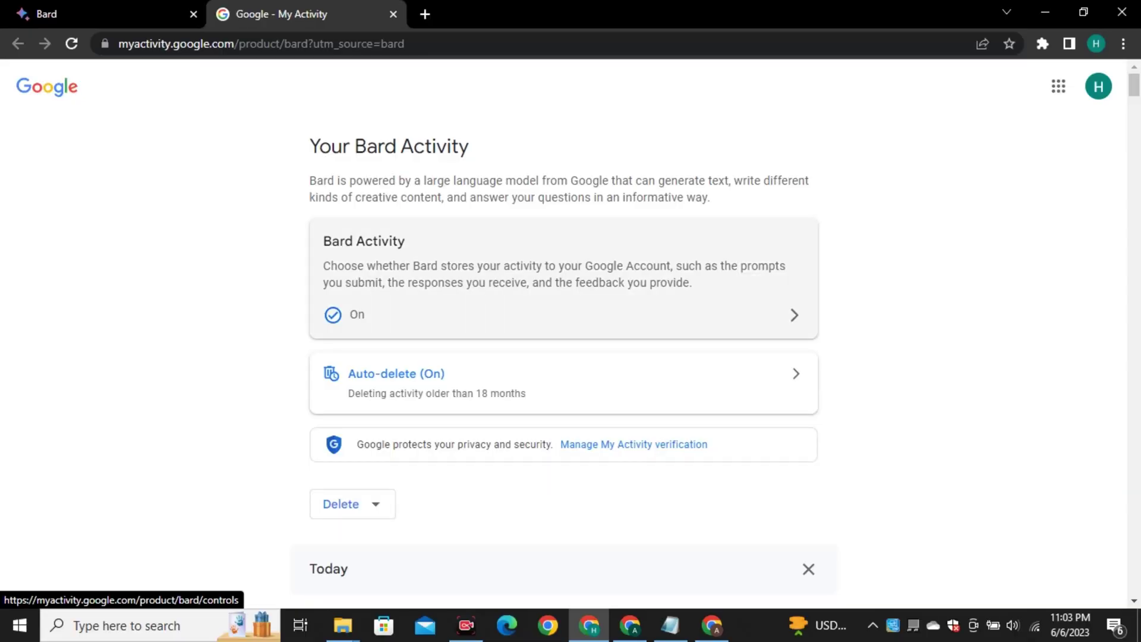
pyautogui.click(565, 280)
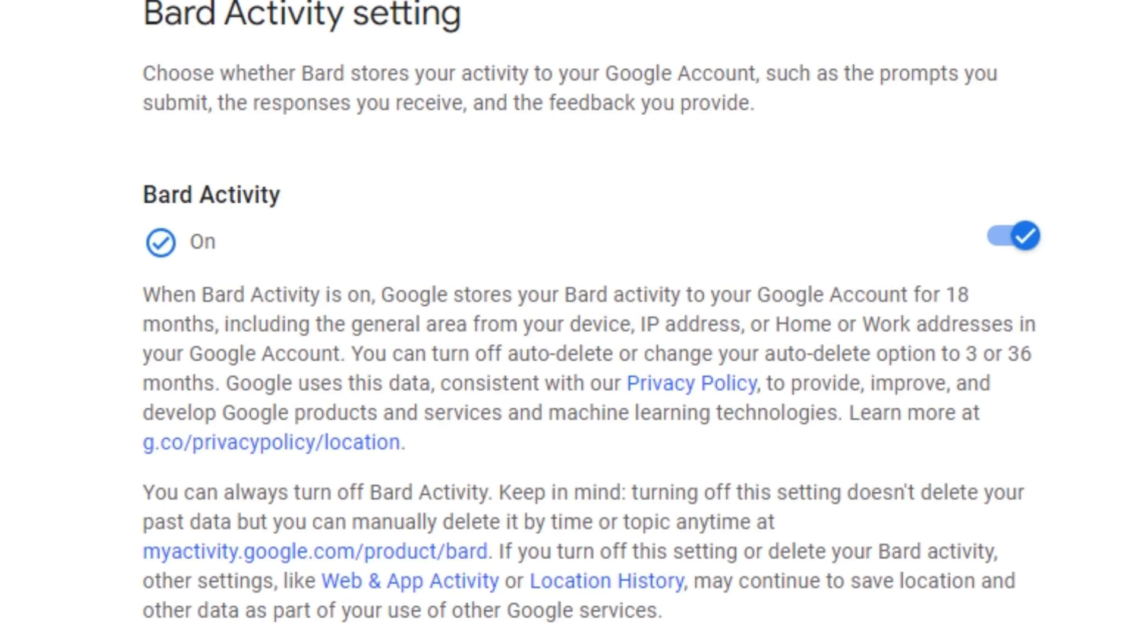
pyautogui.scroll(-2, 570, 356)
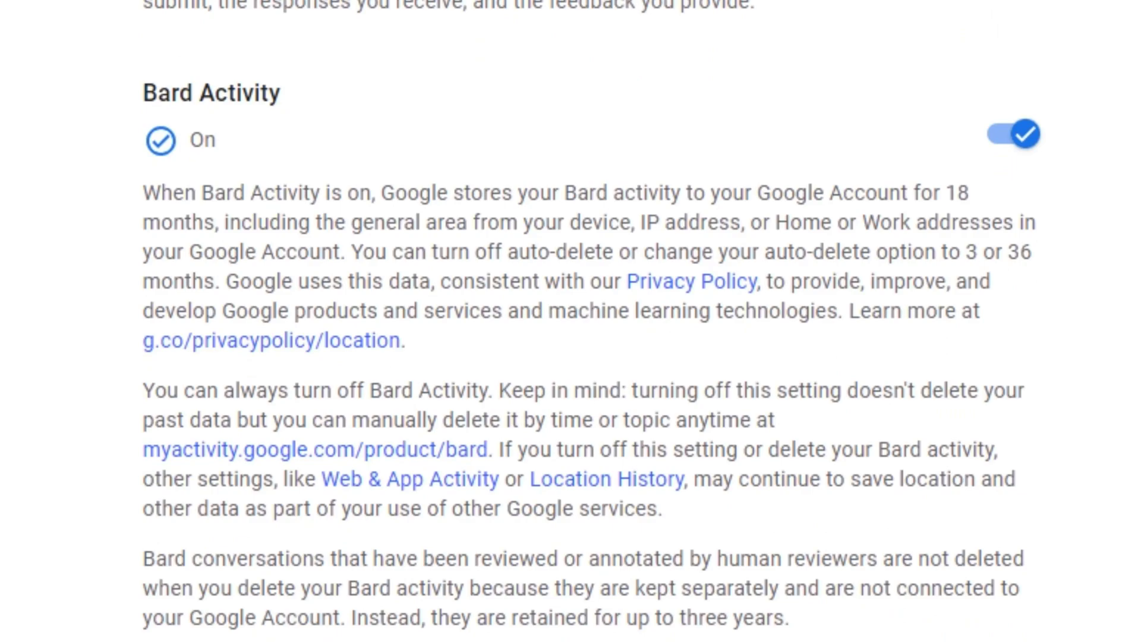
pyautogui.moveTo(143, 193); pyautogui.dragTo(1035, 222)
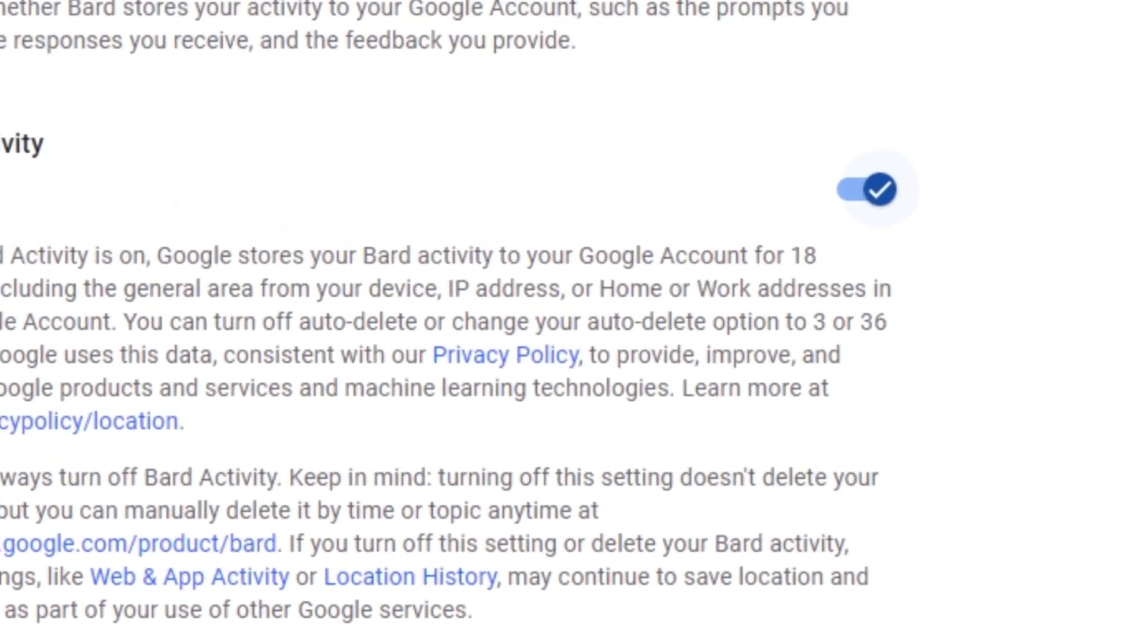
pyautogui.click(1013, 134)
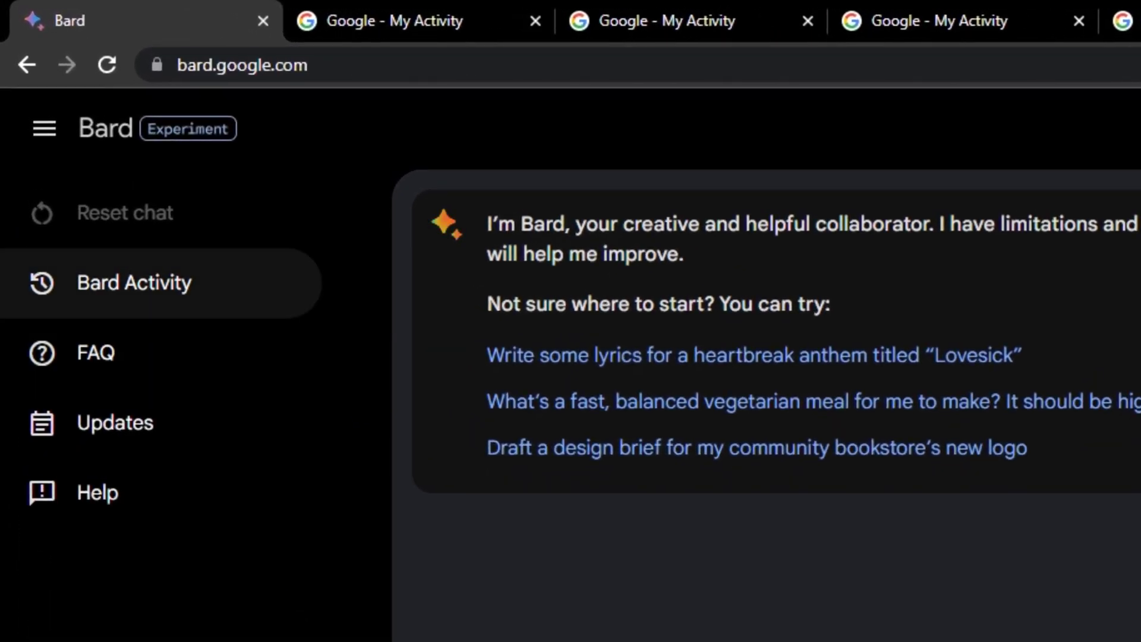
# Step: Set Bard Activity to auto-delete activity older than 3 months and confirm the preference
pyautogui.click(134, 282)
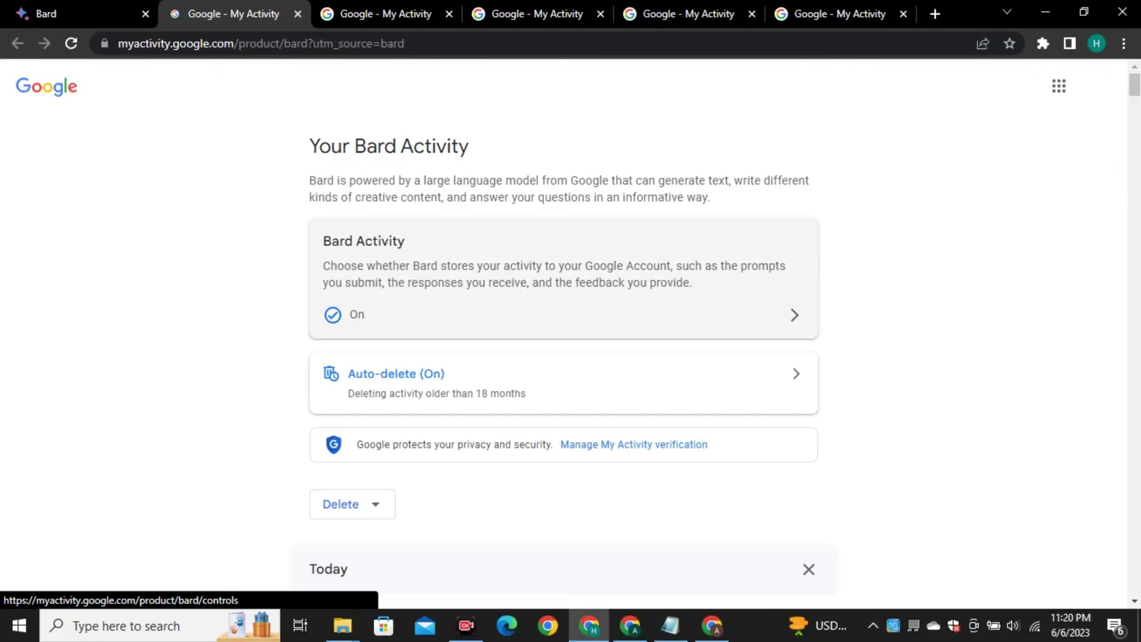
pyautogui.scroll(-2, 563, 356)
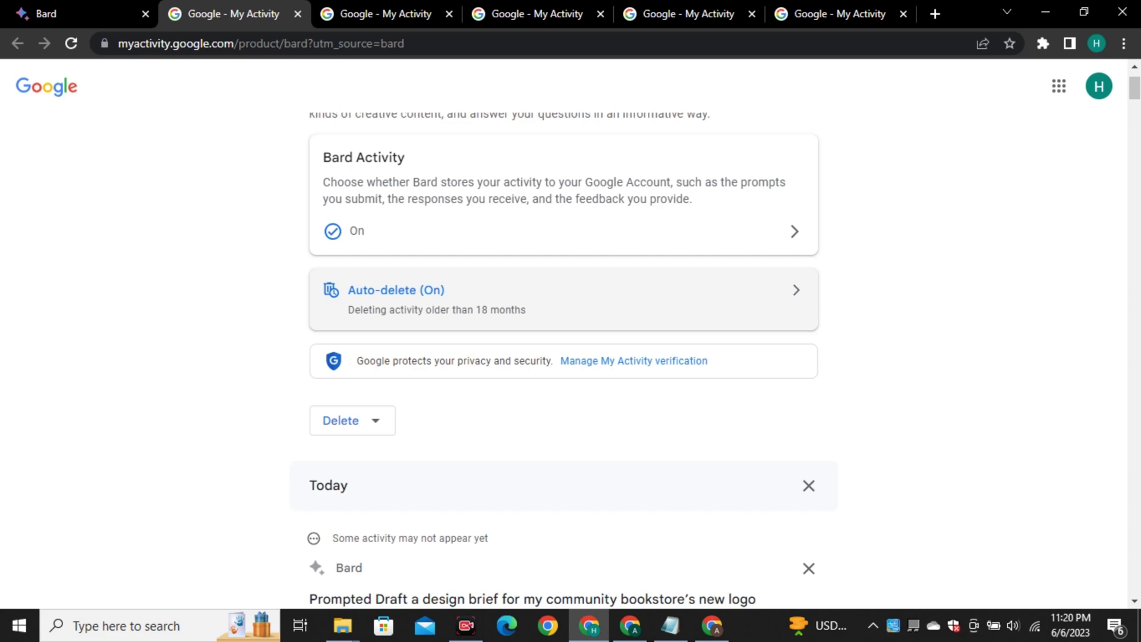
pyautogui.click(416, 297)
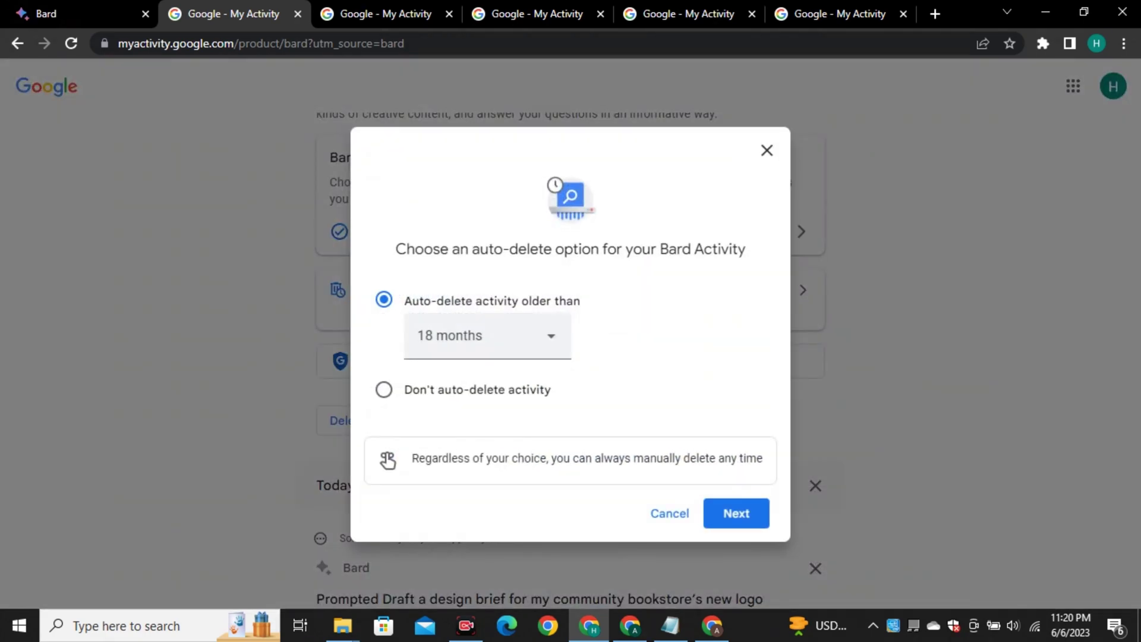
pyautogui.click(384, 390)
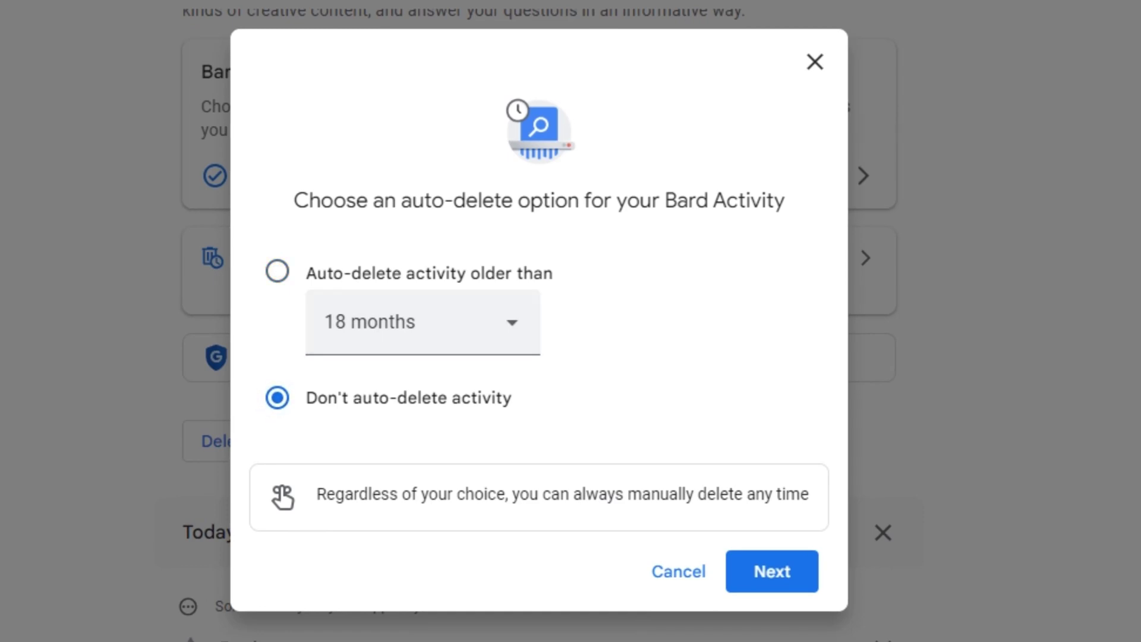
pyautogui.click(277, 271)
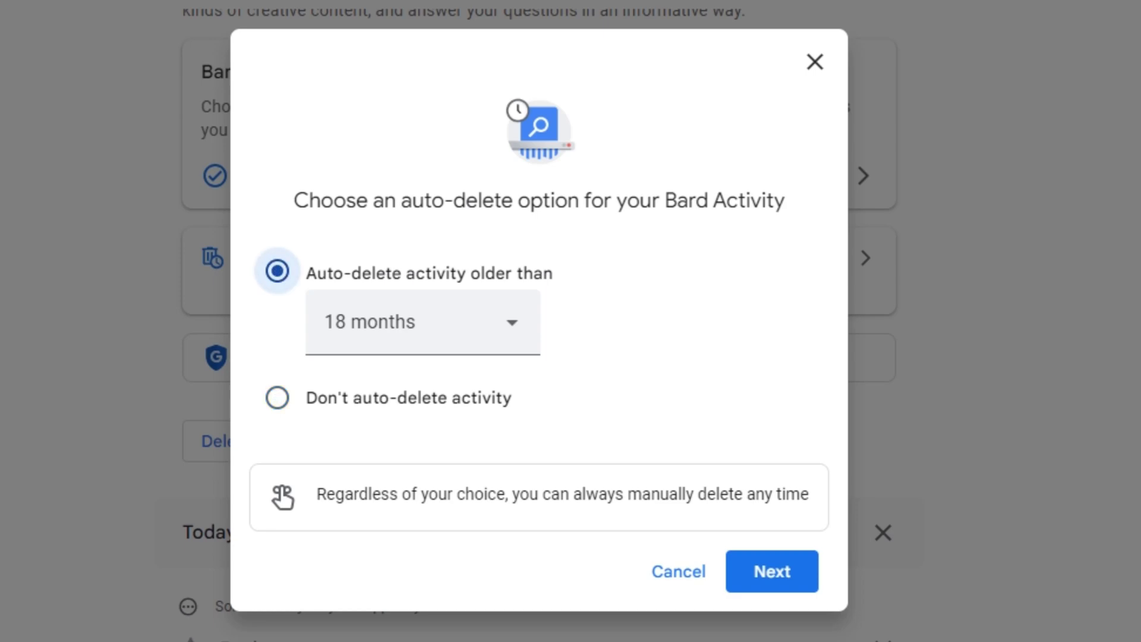
pyautogui.click(423, 322)
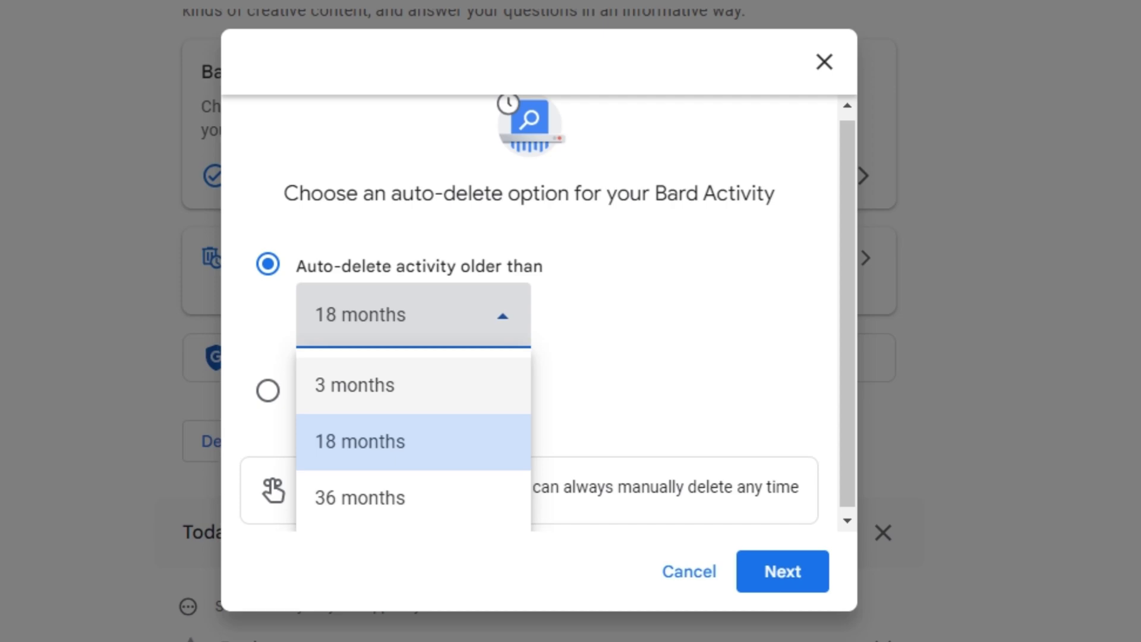
pyautogui.click(414, 385)
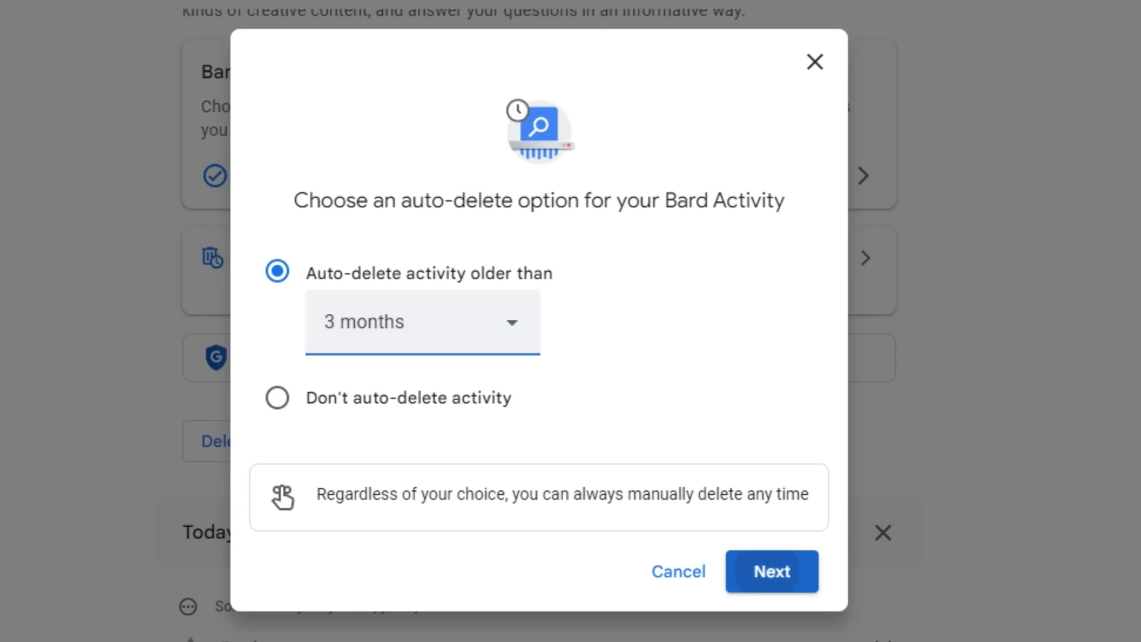
pyautogui.click(772, 571)
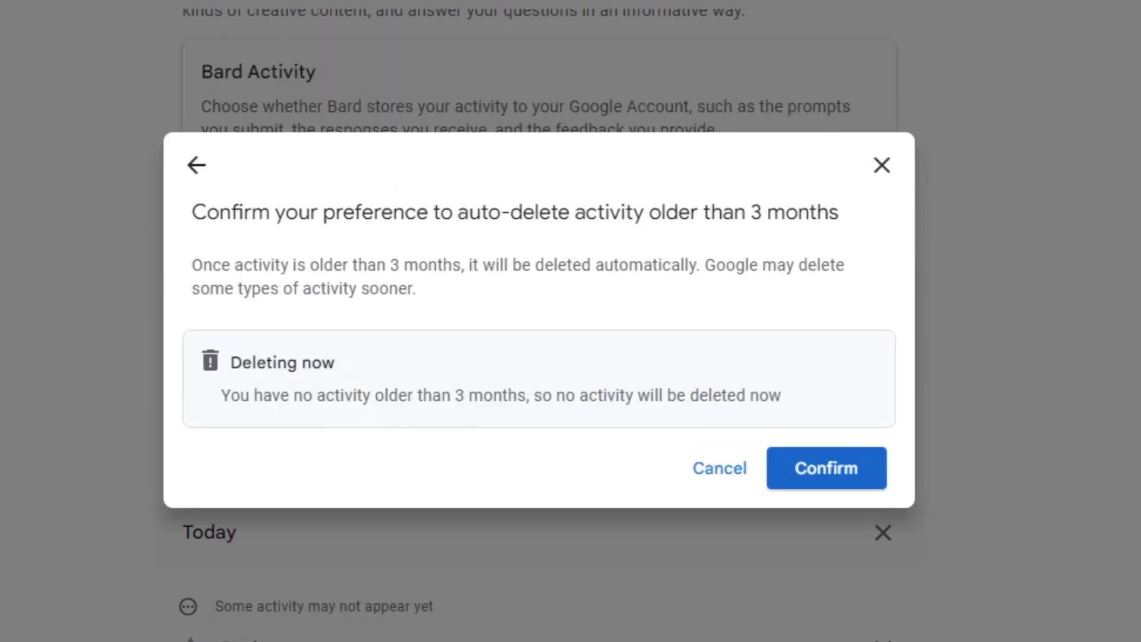
pyautogui.click(826, 468)
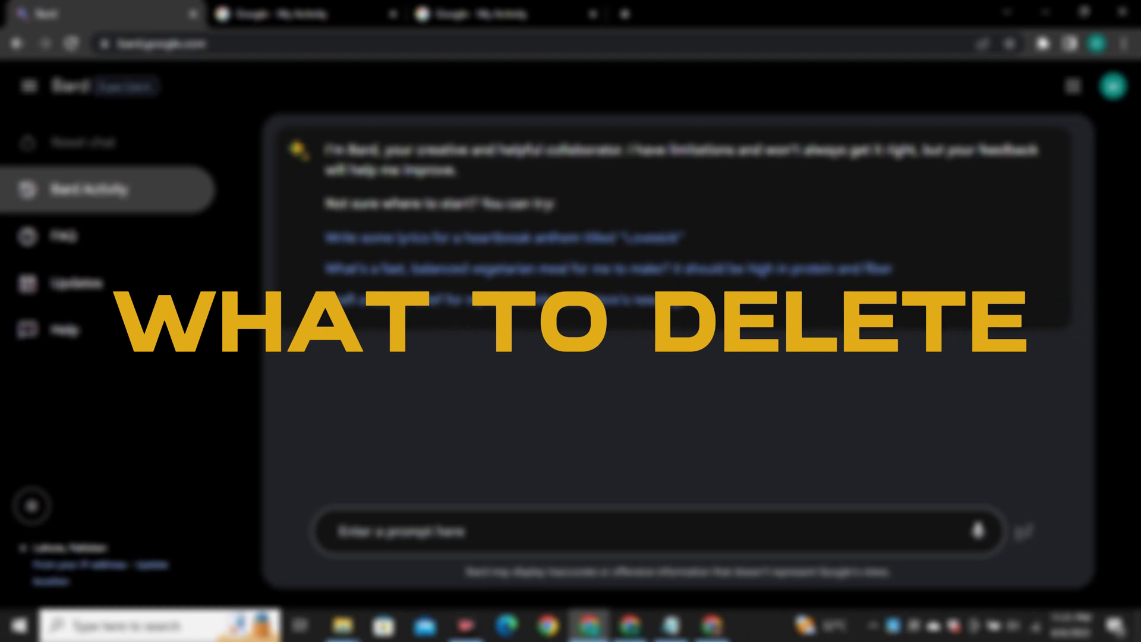
# Step: Delete today's Bard Activity entry for the prompt "Draft a design brief for my community bookstore's new logo"
pyautogui.click(110, 190)
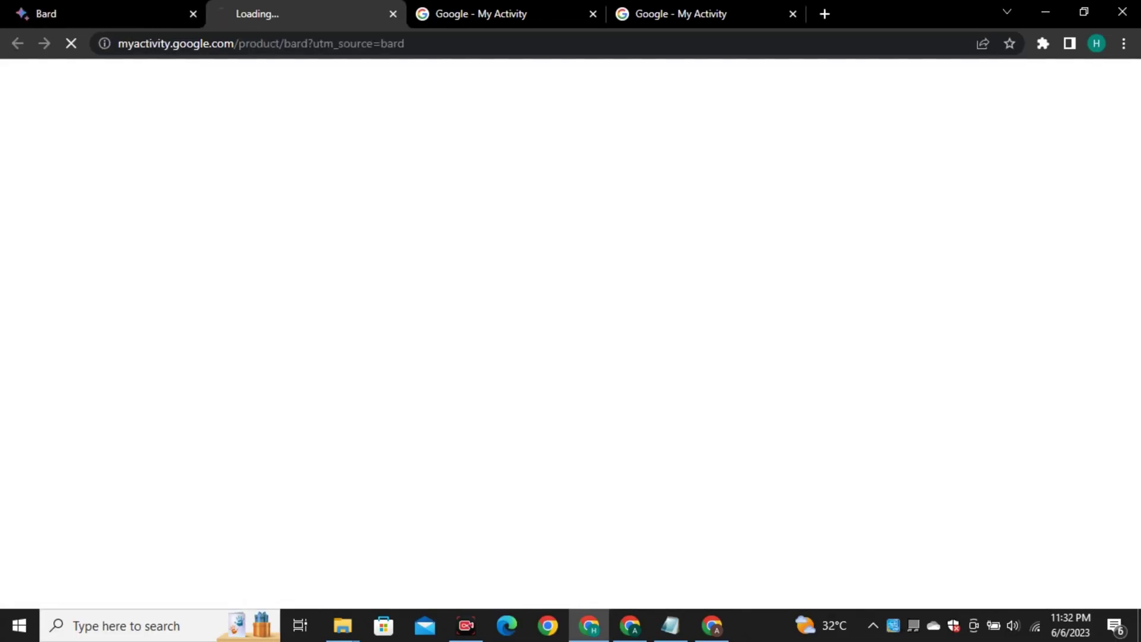
pyautogui.scroll(-2, 563, 297)
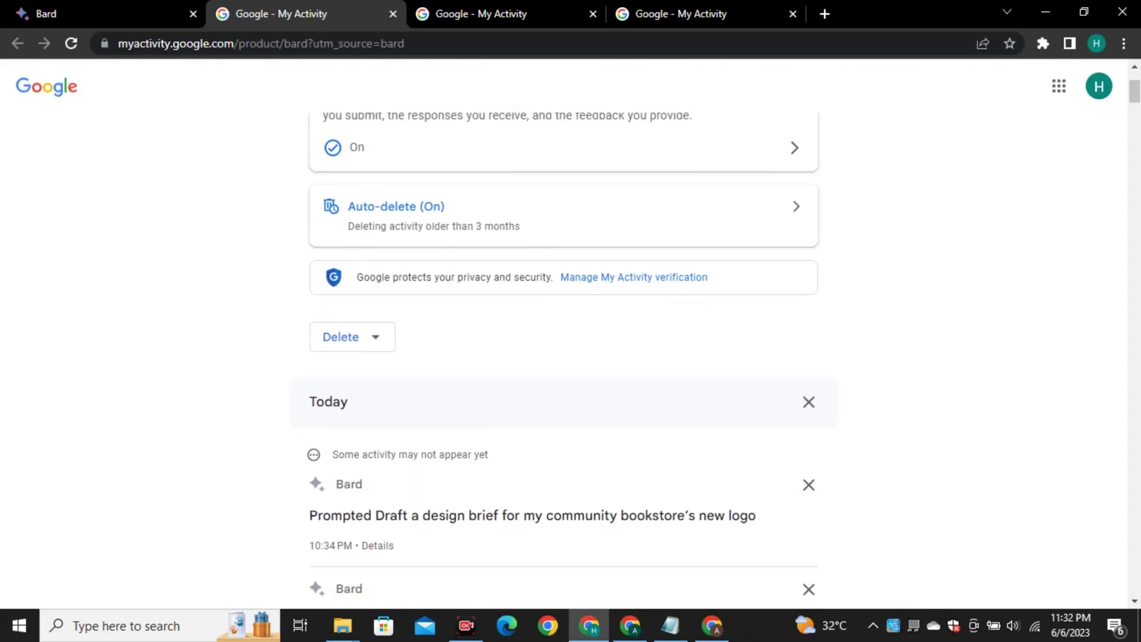
pyautogui.scroll(-15, 564, 333)
pyautogui.scroll(11, 564, 332)
pyautogui.scroll(5, 564, 333)
pyautogui.scroll(-2, 564, 333)
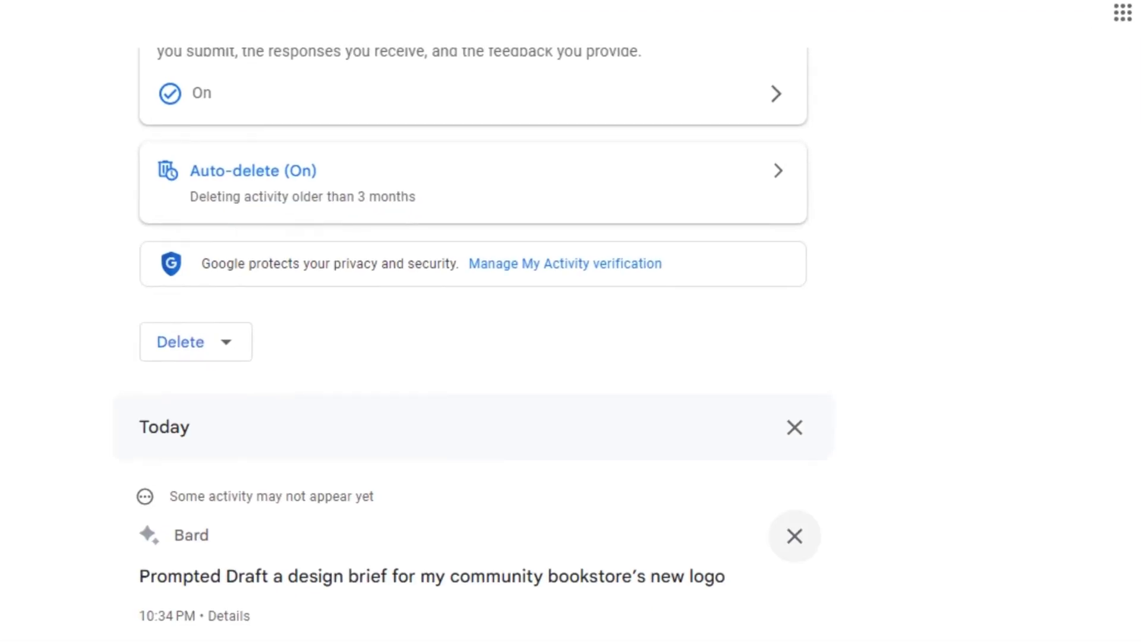
pyautogui.click(796, 529)
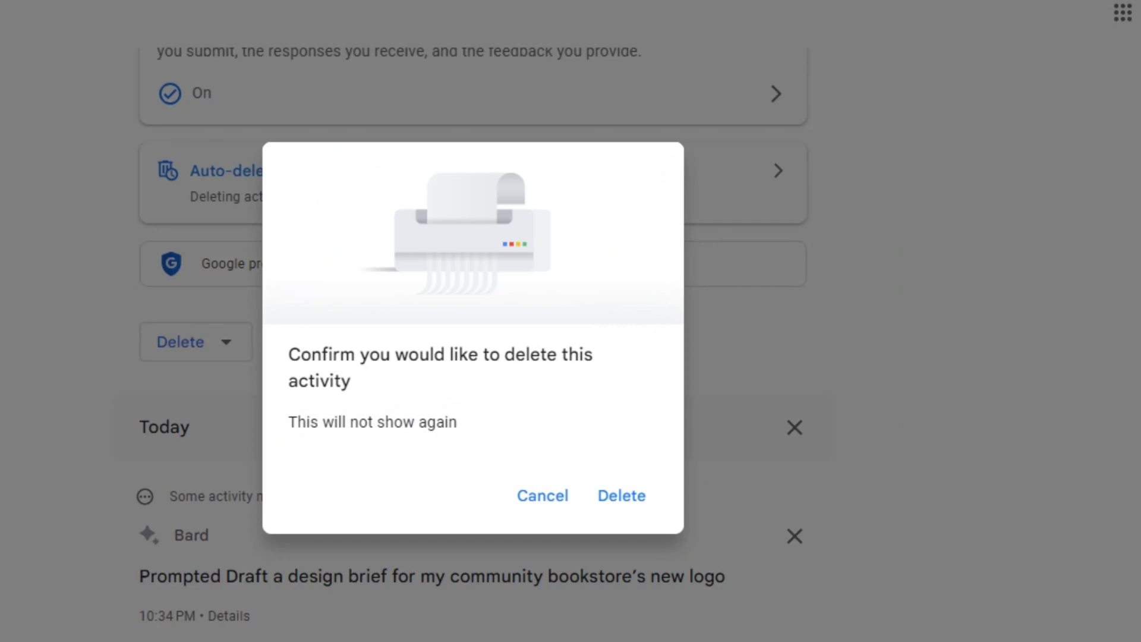
pyautogui.click(622, 495)
# Step: Begin a custom-range deletion of Bard activity and set the After date to 01/05/2023
pyautogui.scroll(2, 533, 321)
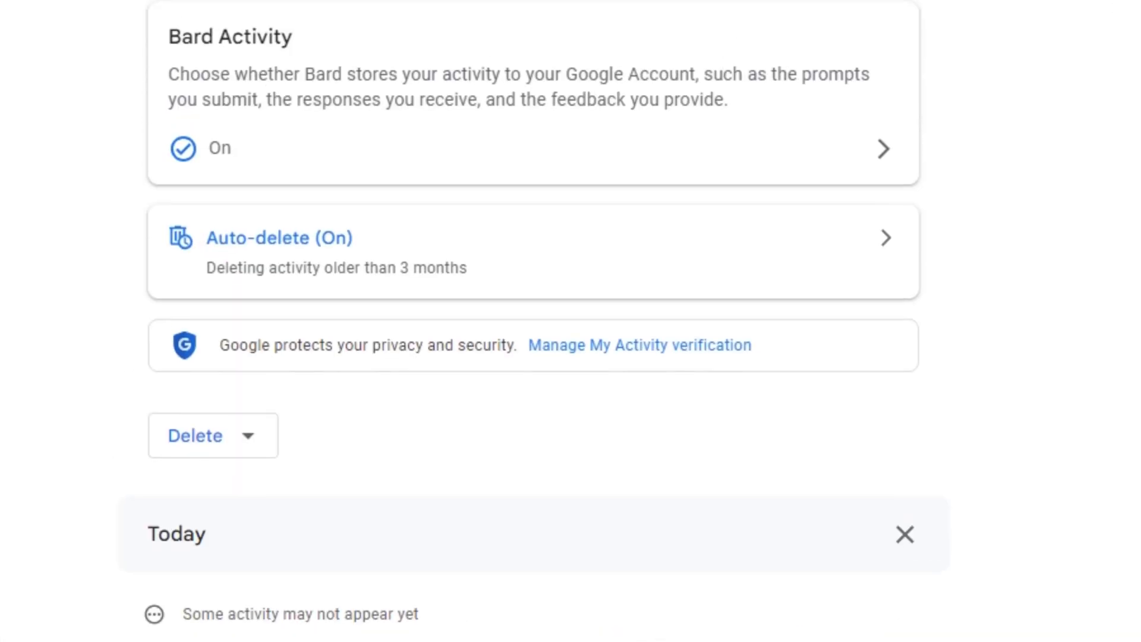
pyautogui.click(213, 527)
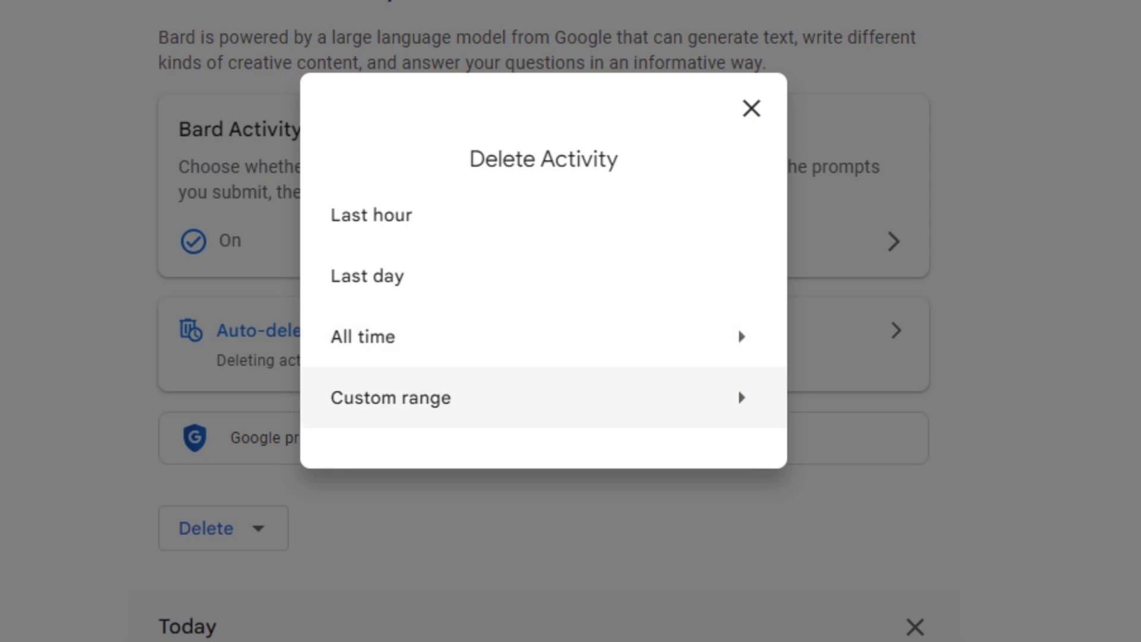
pyautogui.click(535, 398)
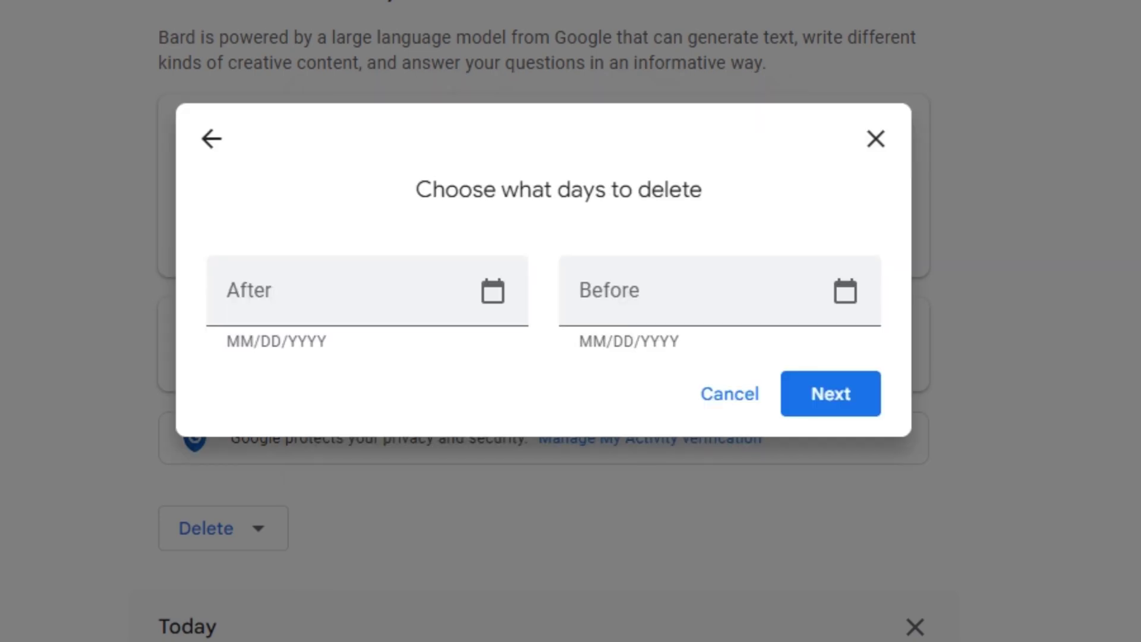
pyautogui.click(357, 298)
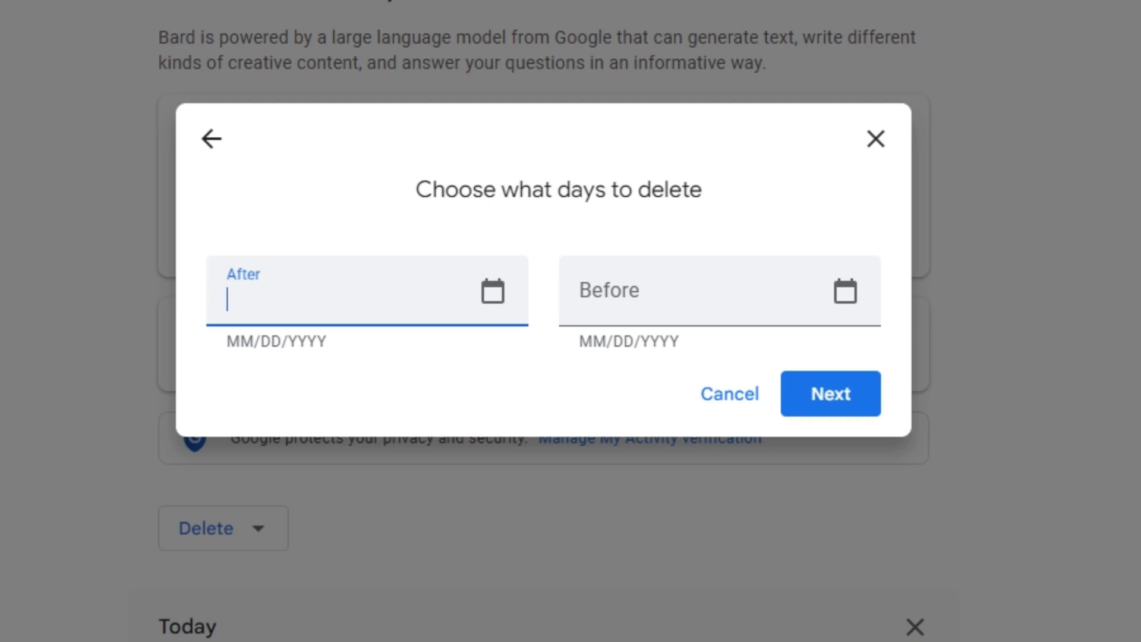
pyautogui.write('1/05/2013')
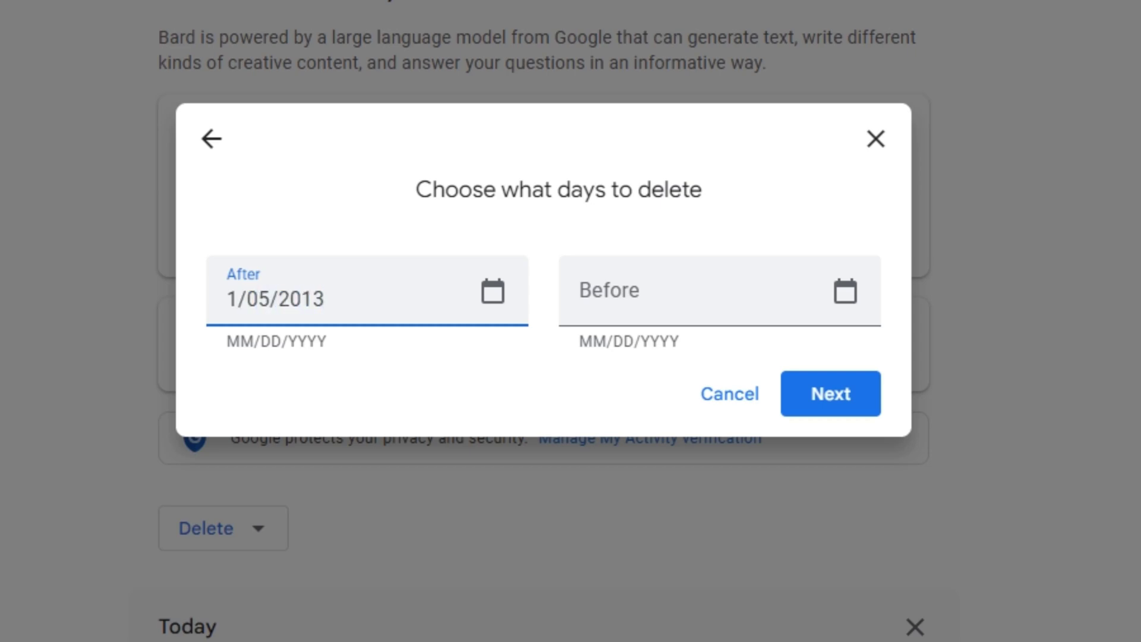
pyautogui.press('BackSpace')
pyautogui.press('BackSpace')
pyautogui.write('23')
# Step: Set the Before date of the deletion range to 1/06/2023 and continue with the range
pyautogui.click(580, 299)
pyautogui.write('1/0')
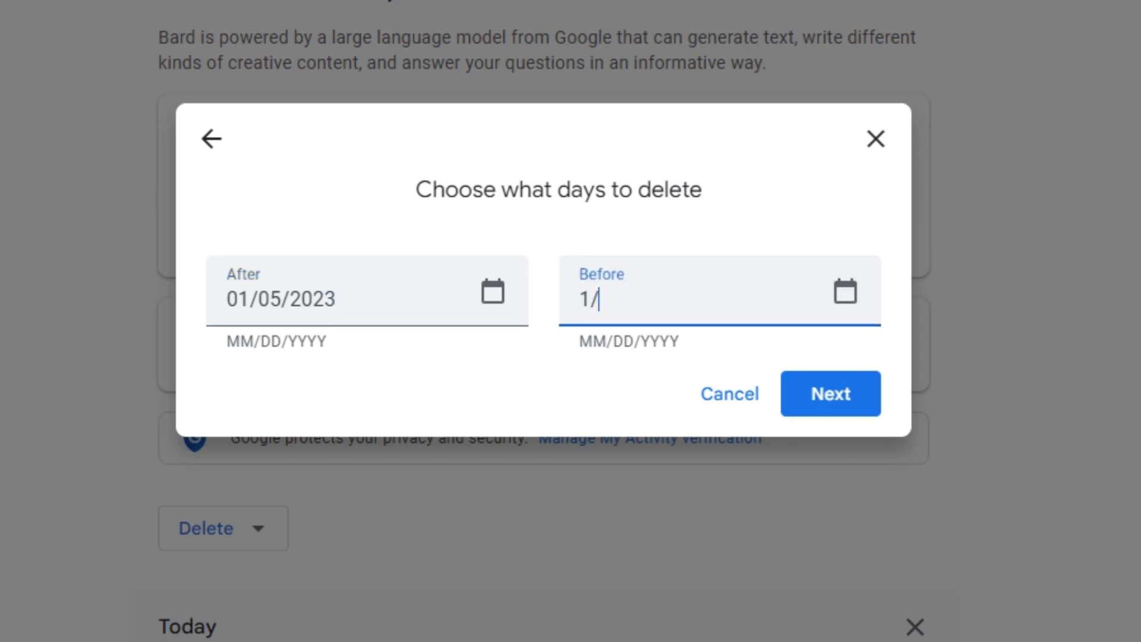
pyautogui.write('6/2023')
pyautogui.click(831, 394)
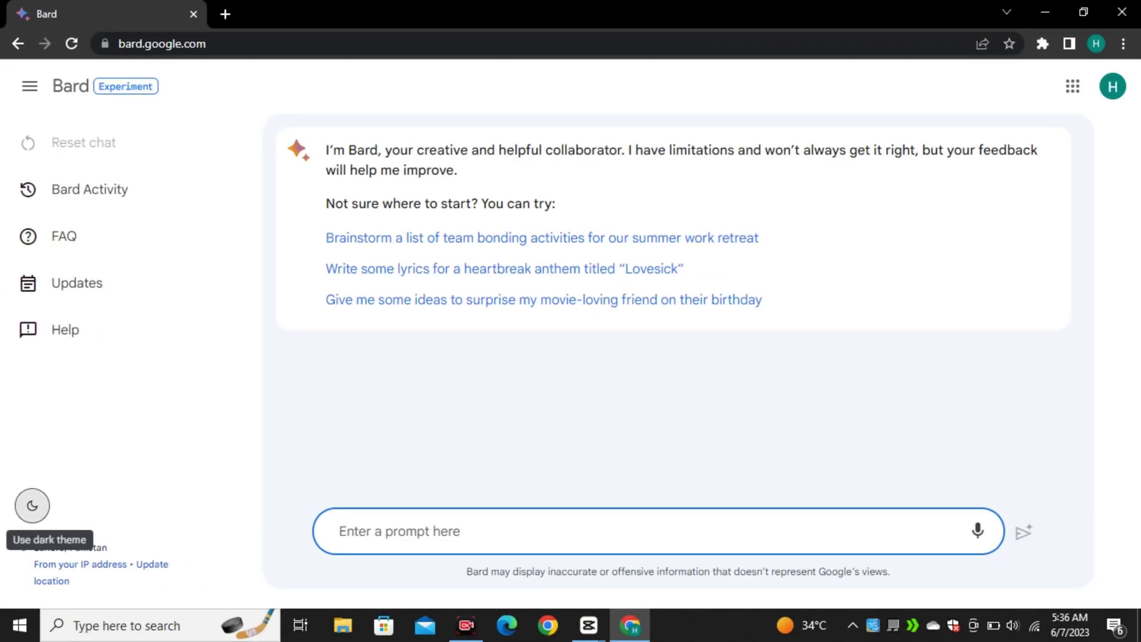
# Step: Switch Bard to the dark theme and submit the prompt "What are tje best restraunts in california"
pyautogui.click(32, 506)
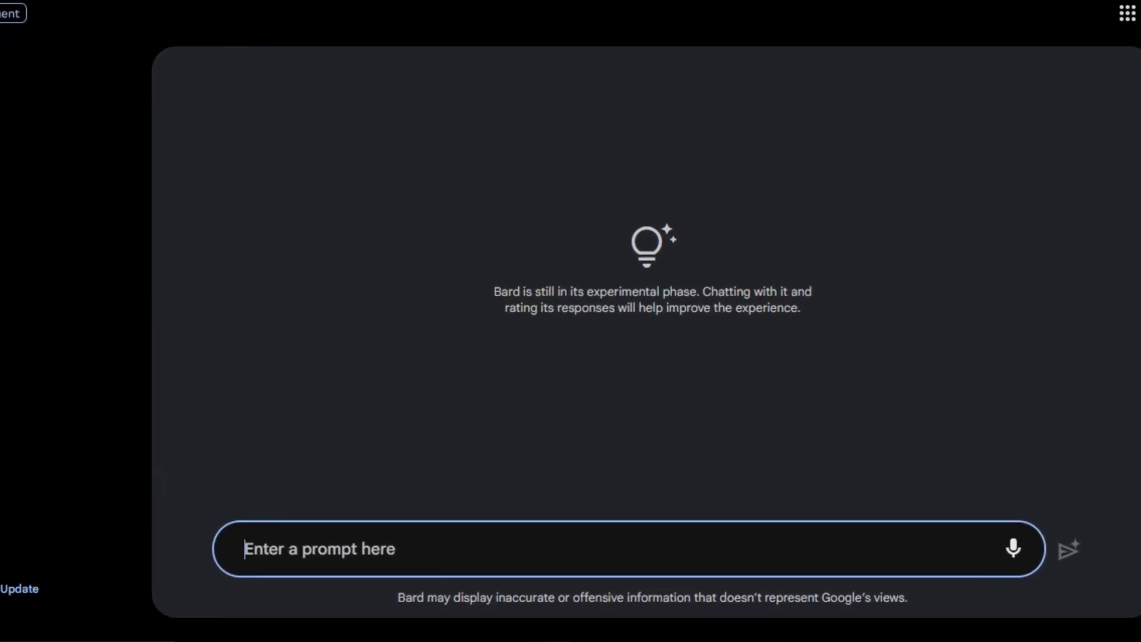
pyautogui.write('What')
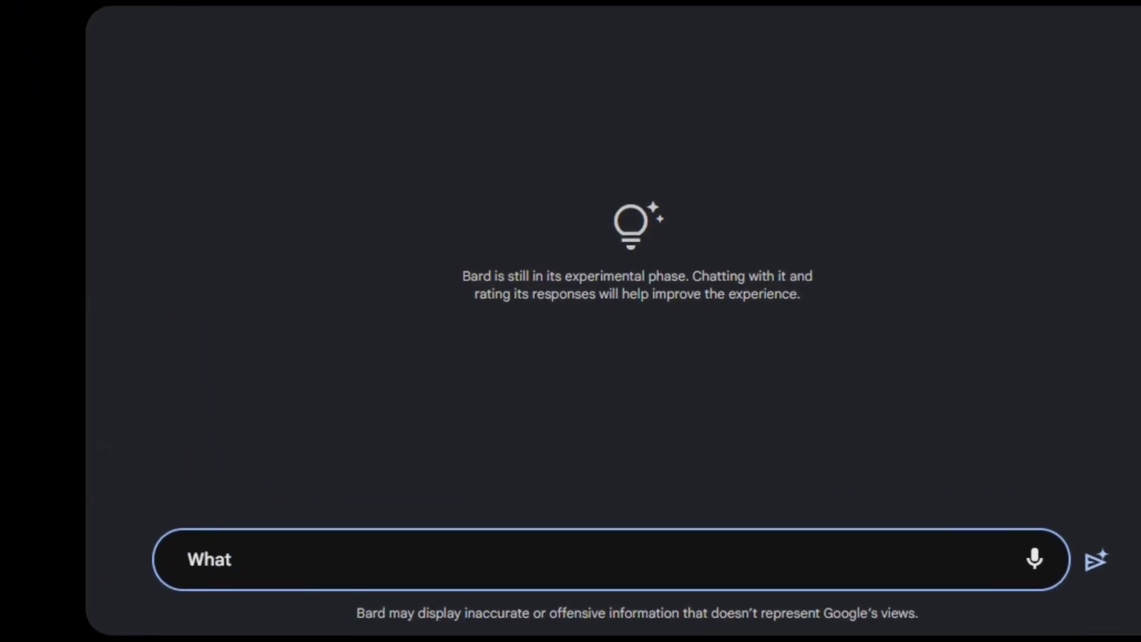
pyautogui.write(' are tje best restraunts in calif')
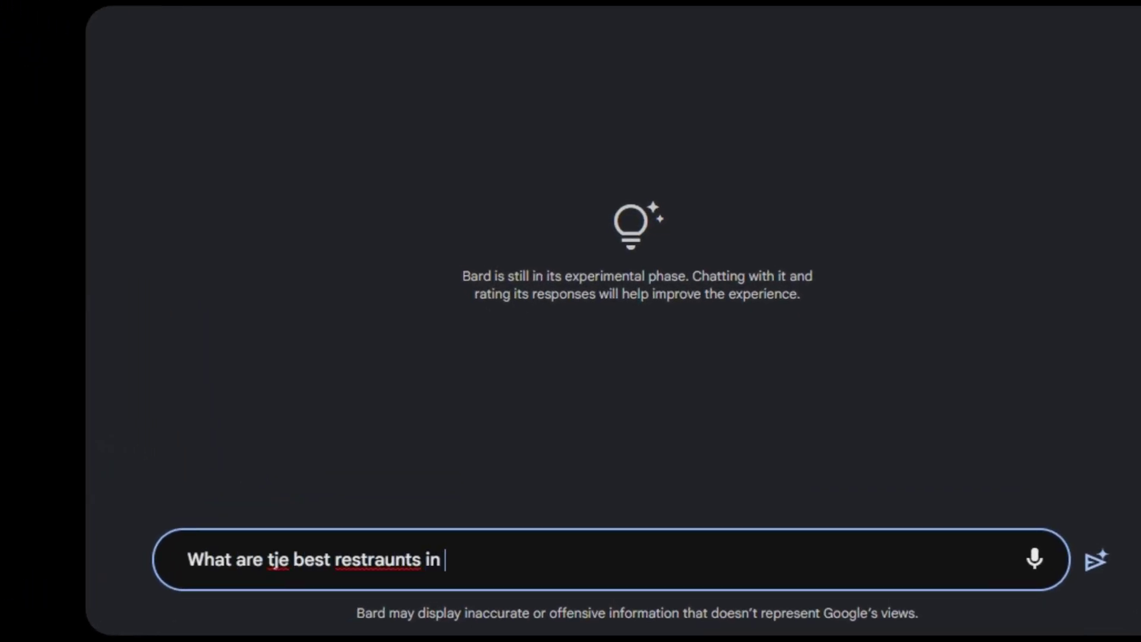
pyautogui.write('ornia')
pyautogui.press('Return')
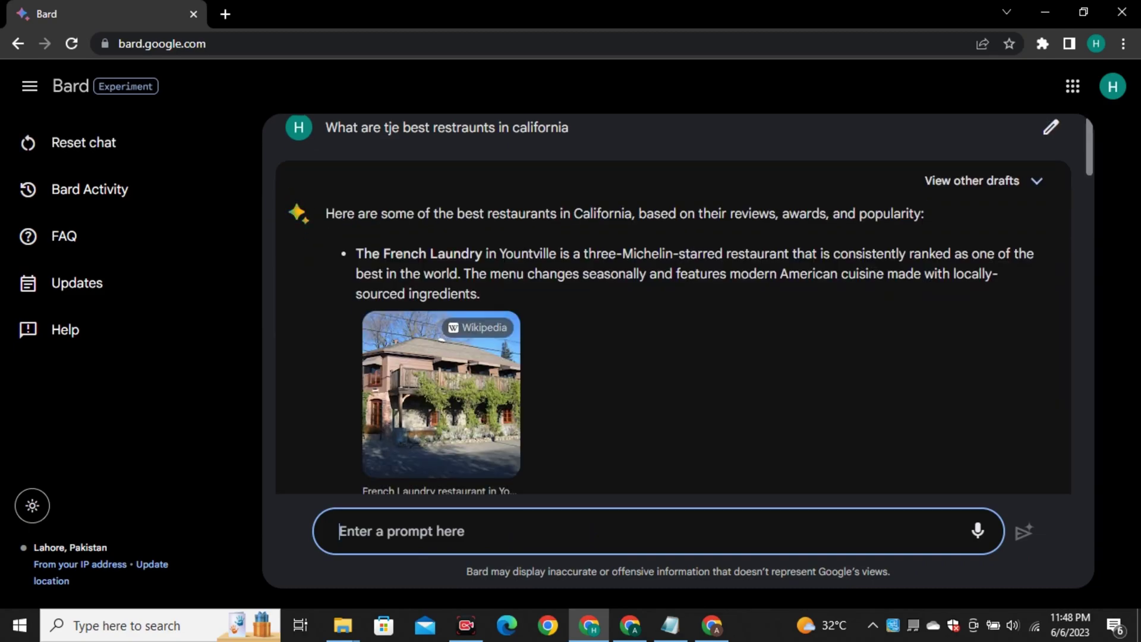
pyautogui.scroll(-20, 673, 307)
pyautogui.scroll(-15, 673, 307)
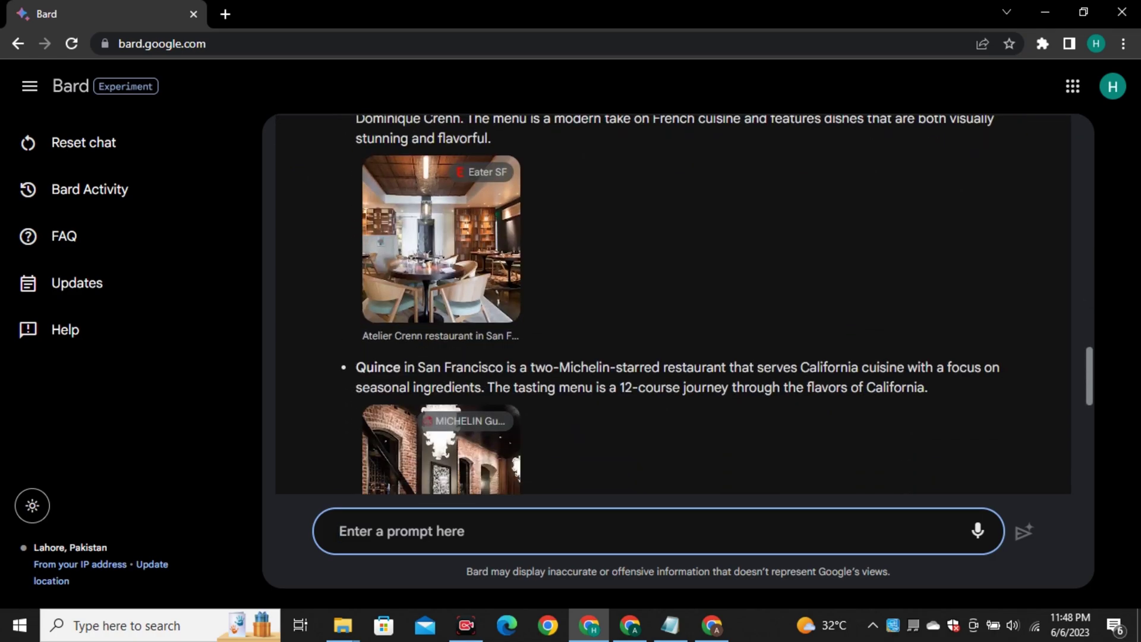
pyautogui.scroll(20, 673, 306)
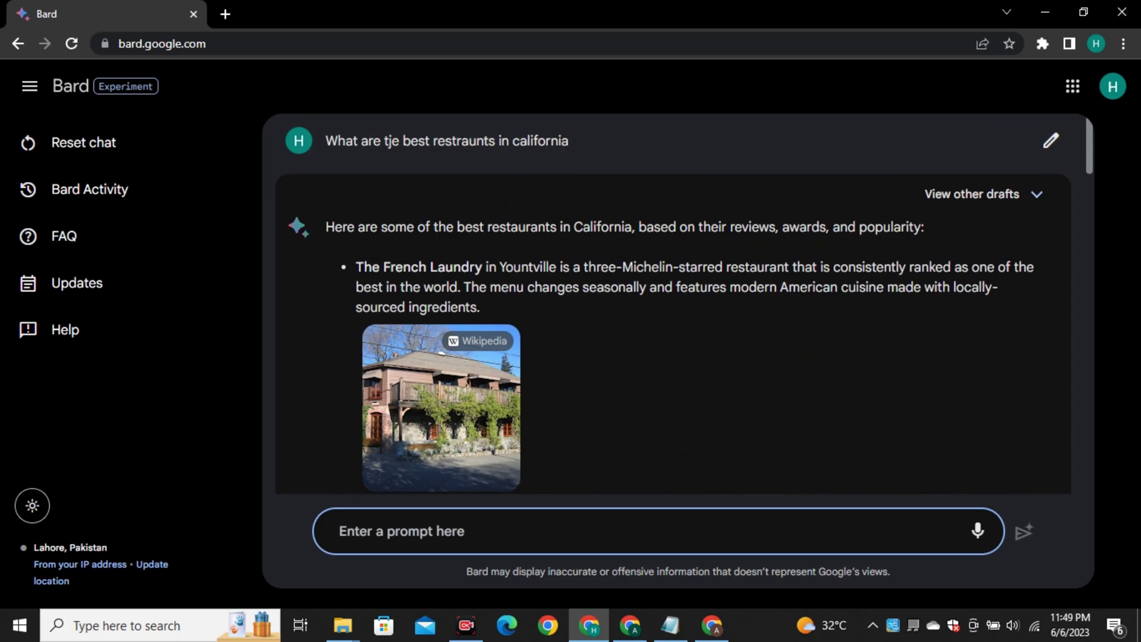
# Step: Submit the prompt "find me some royalty free images of suchi" in the current chat
pyautogui.write('find me some royalty')
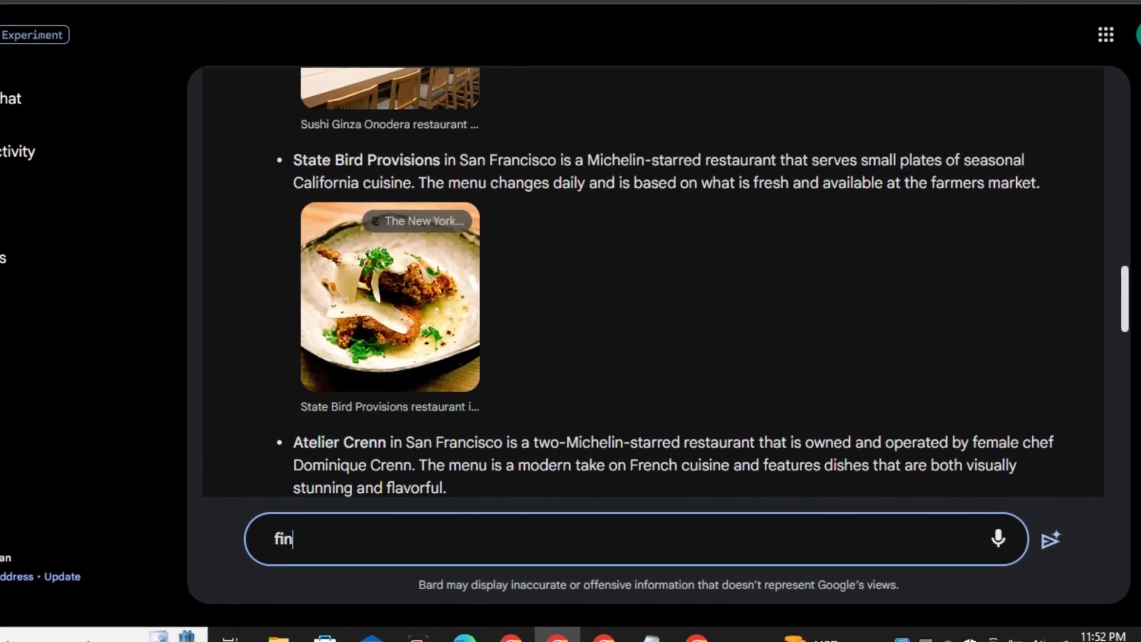
pyautogui.write(' free images of ')
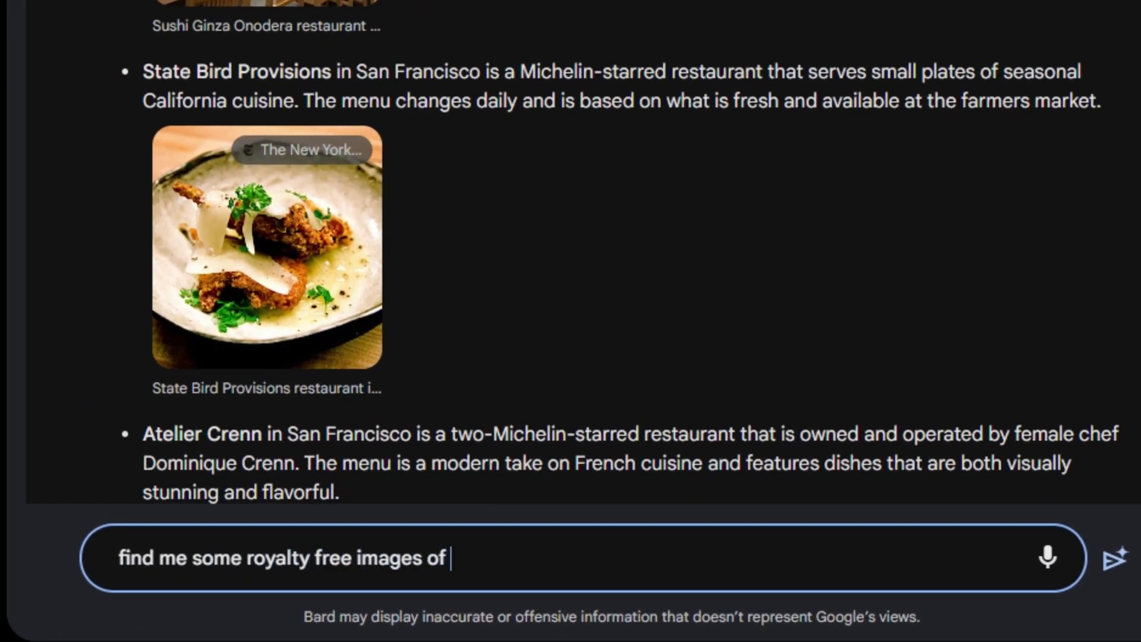
pyautogui.write('suchu')
pyautogui.press('BackSpace')
pyautogui.write('i')
pyautogui.press('Return')
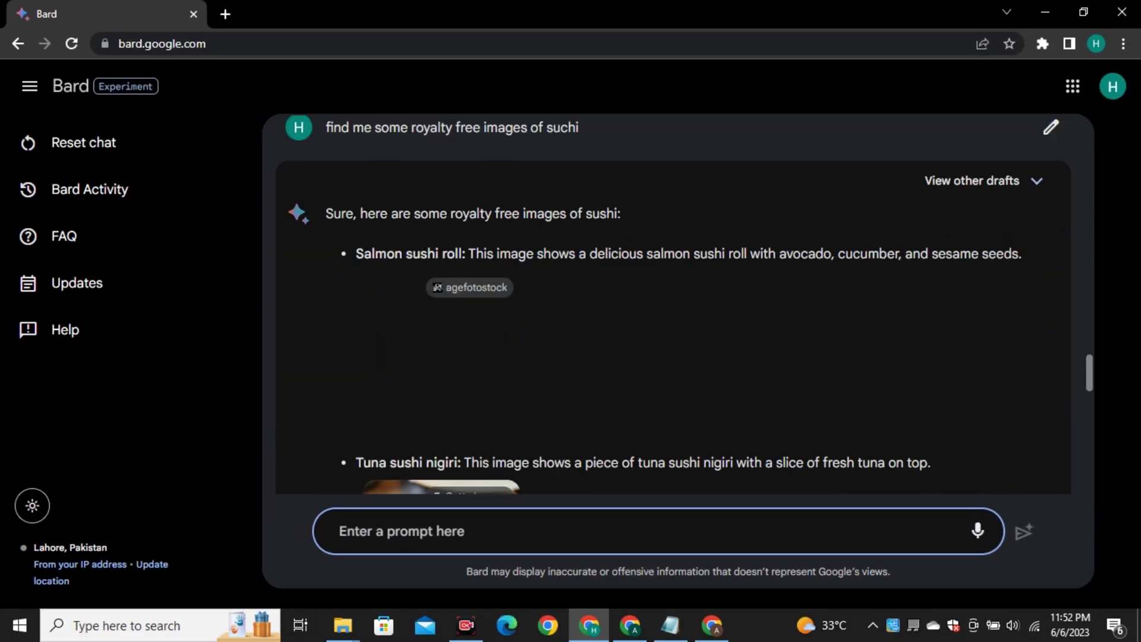
# Step: Look through the sushi images, their descriptions and their source labels in the response
pyautogui.scroll(-7, 441, 374)
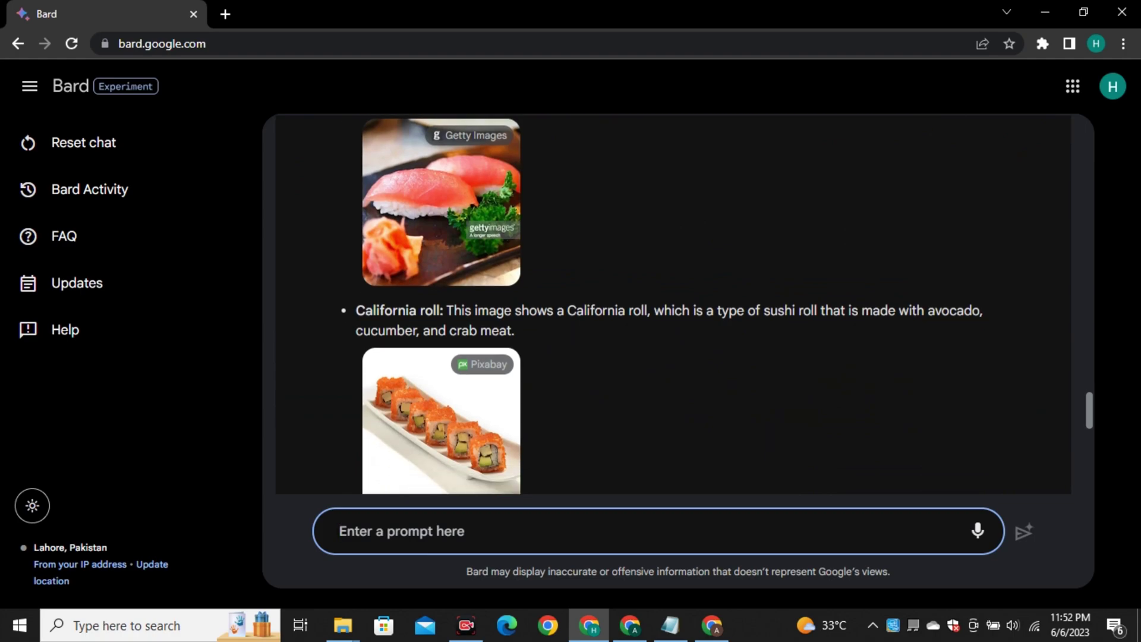
pyautogui.scroll(7, 442, 374)
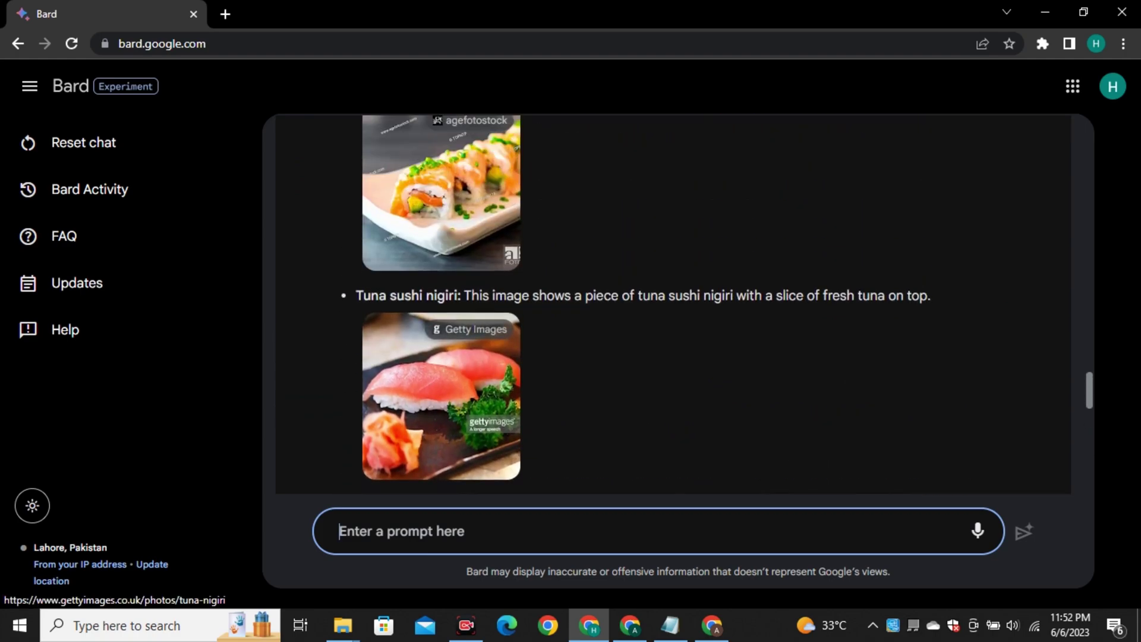
pyautogui.scroll(-15, 673, 304)
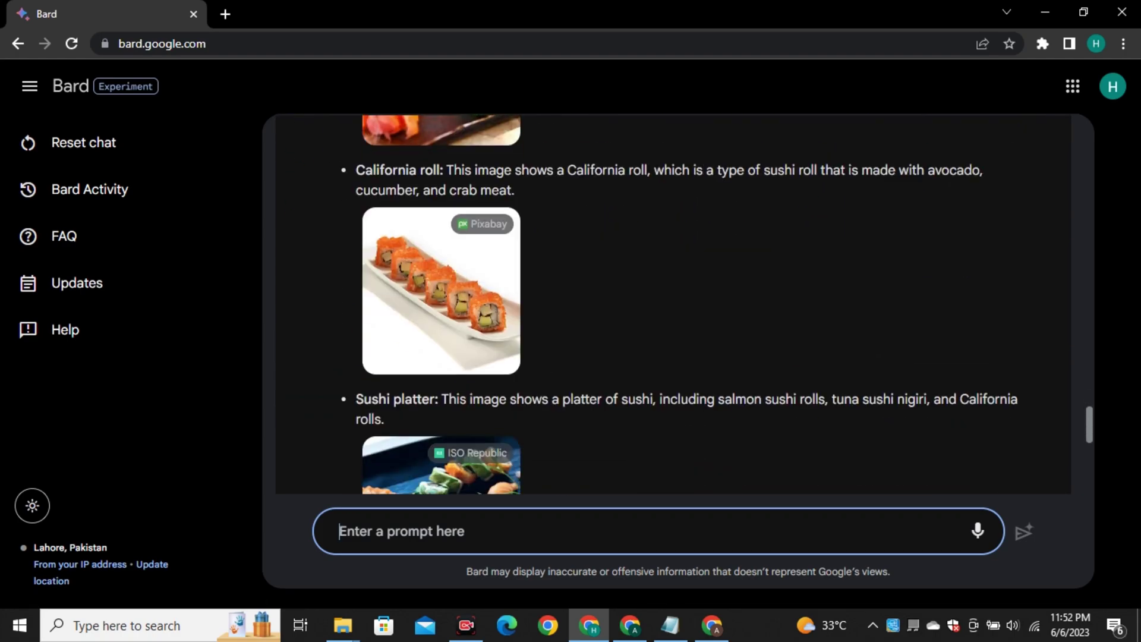
pyautogui.scroll(15, 684, 304)
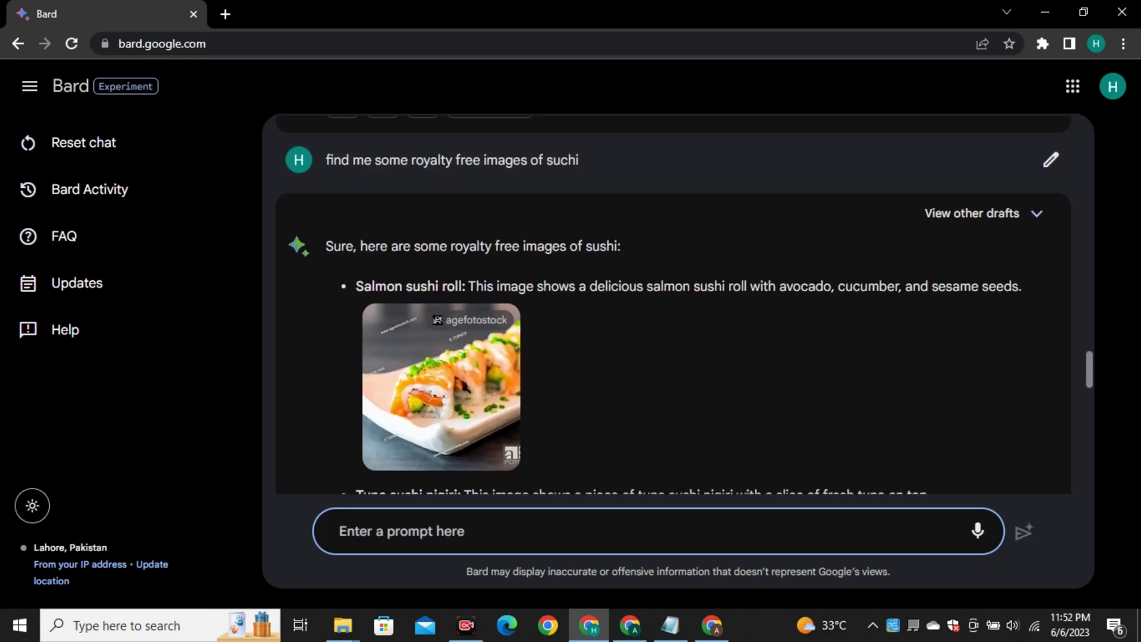
pyautogui.scroll(-10, 673, 304)
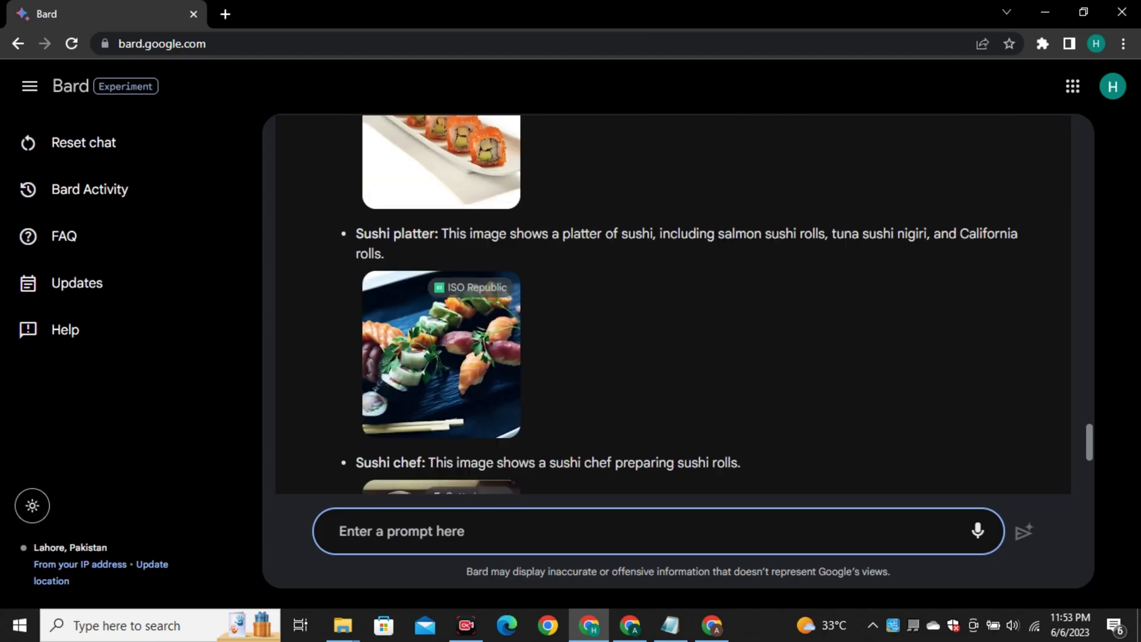